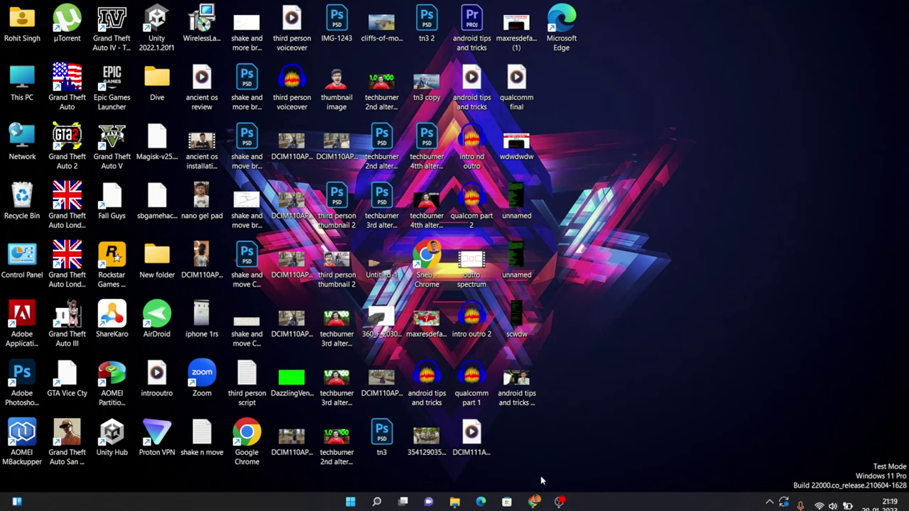
- Download the shared Kindle for PC 1.17 Version.zip from Google Drive despite the virus-scan warning
{"action": "left_click", "coordinate": [534, 501]}
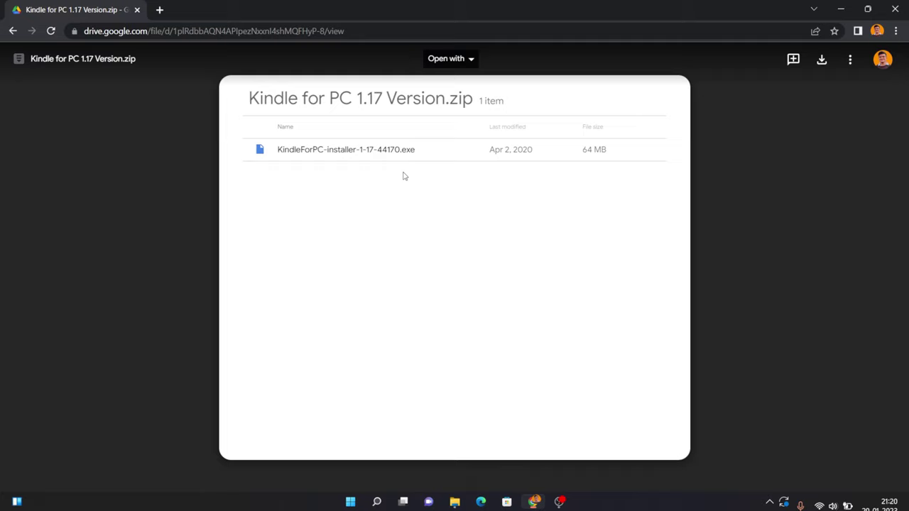
{"action": "right_click", "coordinate": [347, 159]}
{"action": "left_click", "coordinate": [822, 59]}
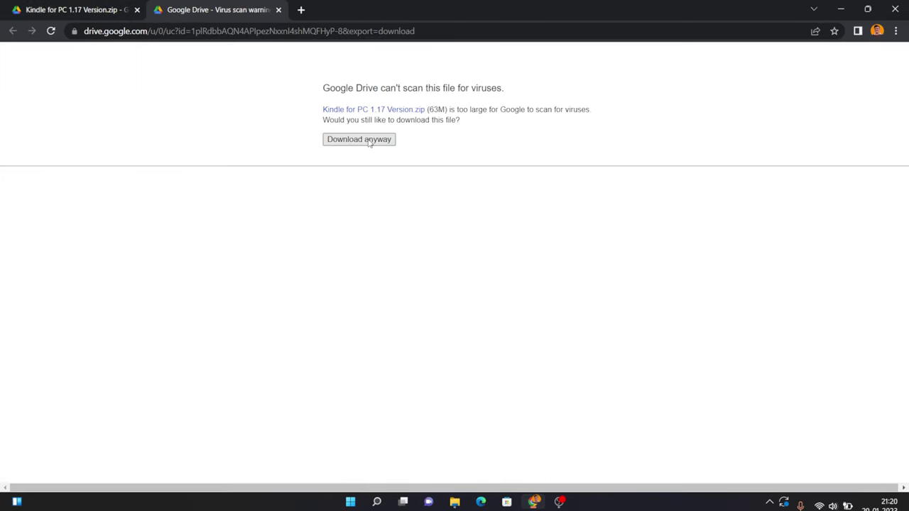
{"action": "left_click", "coordinate": [366, 142]}
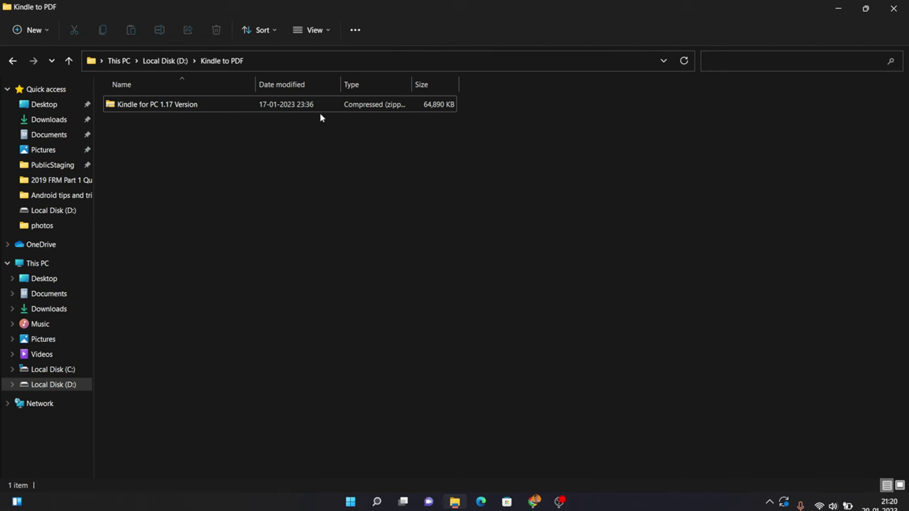
- Extract the Kindle for PC 1.17 Version zip and run KindleForPC-installer-1-17-44170 past the security warning
{"action": "left_click", "coordinate": [187, 106]}
{"action": "right_click", "coordinate": [212, 109]}
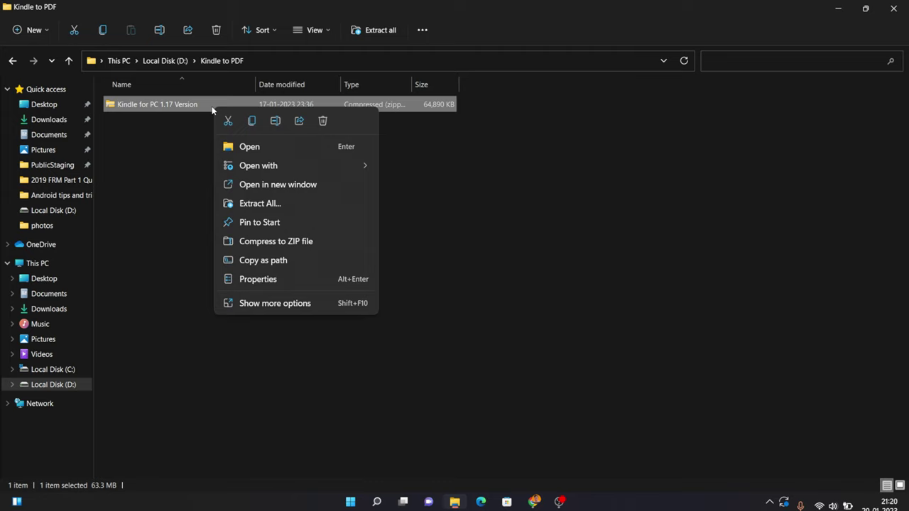
{"action": "left_click", "coordinate": [276, 204]}
{"action": "left_click", "coordinate": [547, 372]}
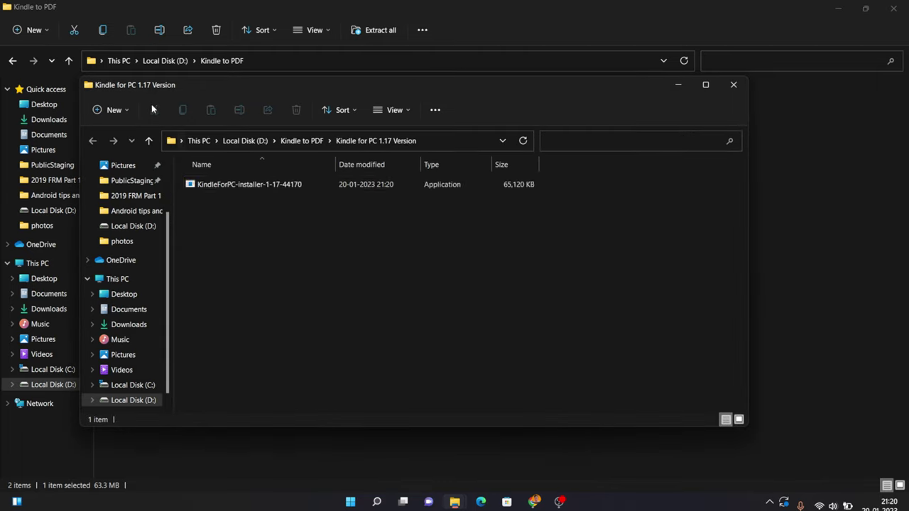
{"action": "double_click", "coordinate": [259, 185]}
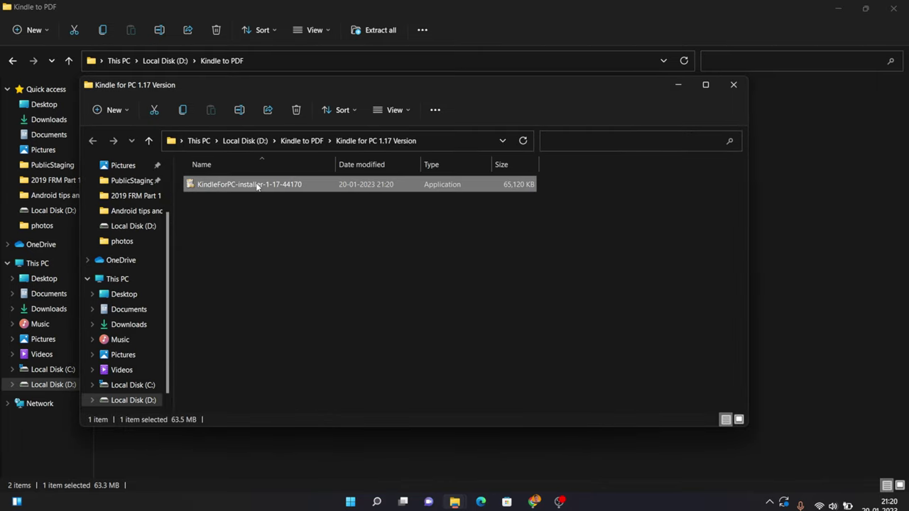
{"action": "left_click", "coordinate": [490, 267]}
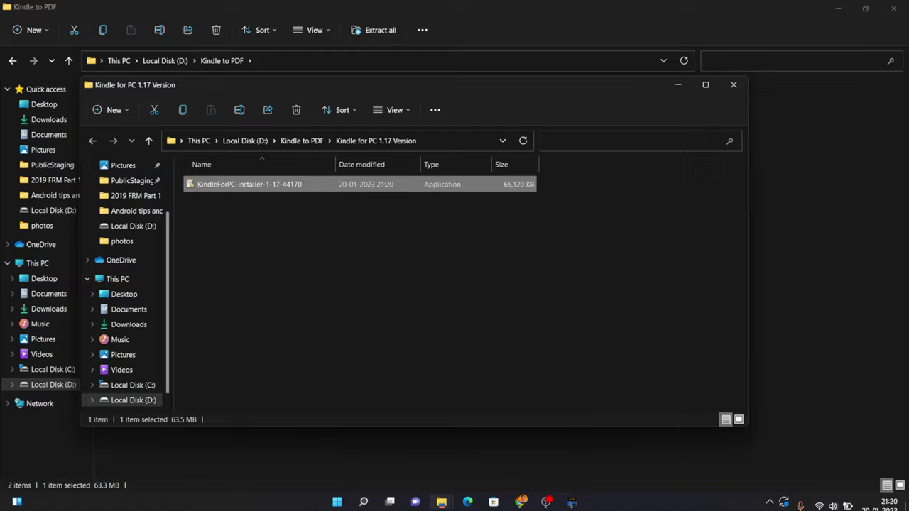
- Skip the Kindle 1.30 update, acknowledge the content directory notice, and accept the Terms of Use
{"action": "key", "text": "super+d"}
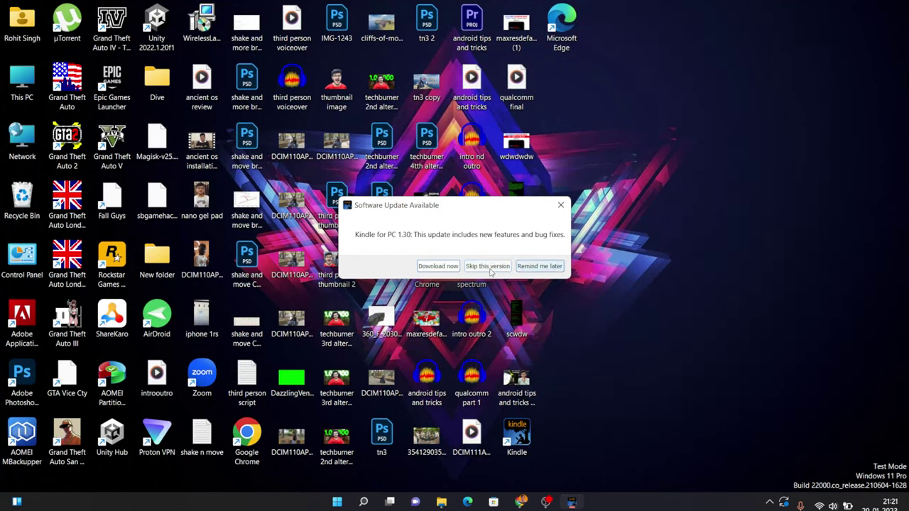
{"action": "left_click", "coordinate": [497, 270]}
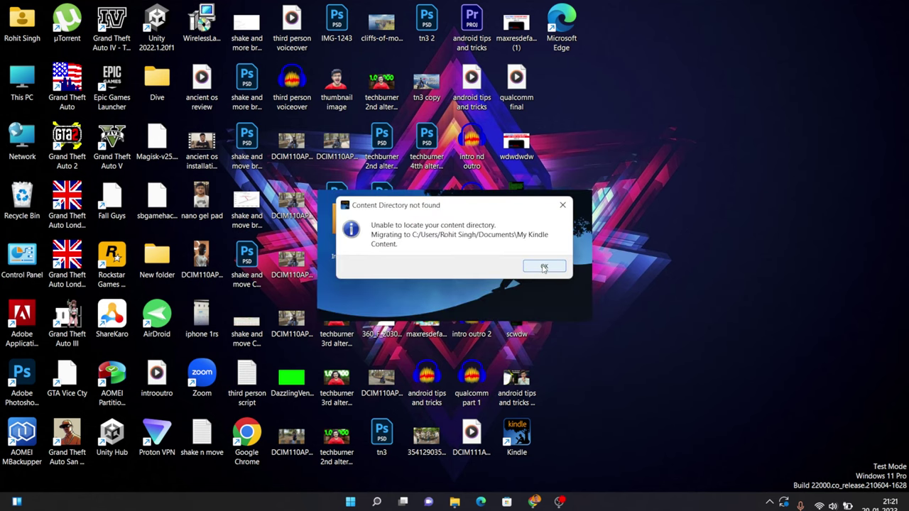
{"action": "left_click", "coordinate": [544, 268]}
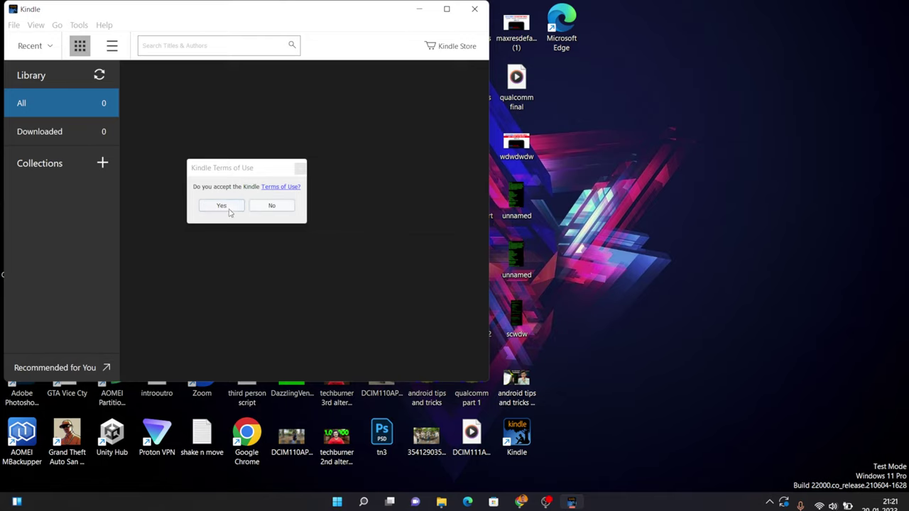
{"action": "left_click", "coordinate": [221, 205]}
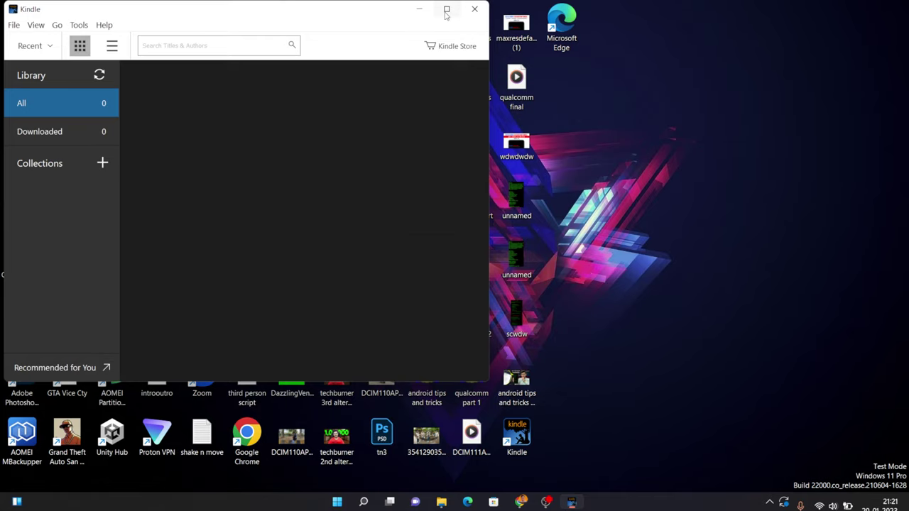
- Maximize Kindle and save the Tools > Options settings with automatic updates left off
{"action": "left_click", "coordinate": [446, 10]}
{"action": "left_click", "coordinate": [74, 21]}
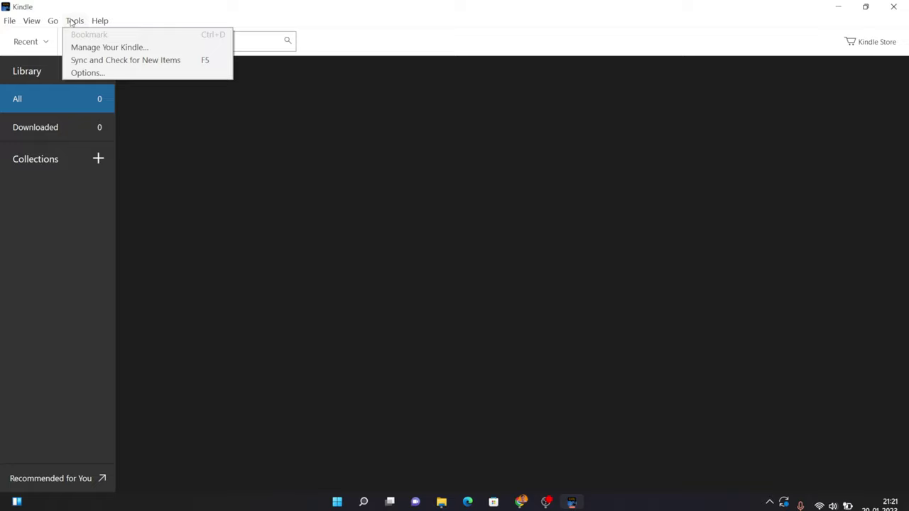
{"action": "left_click", "coordinate": [86, 73]}
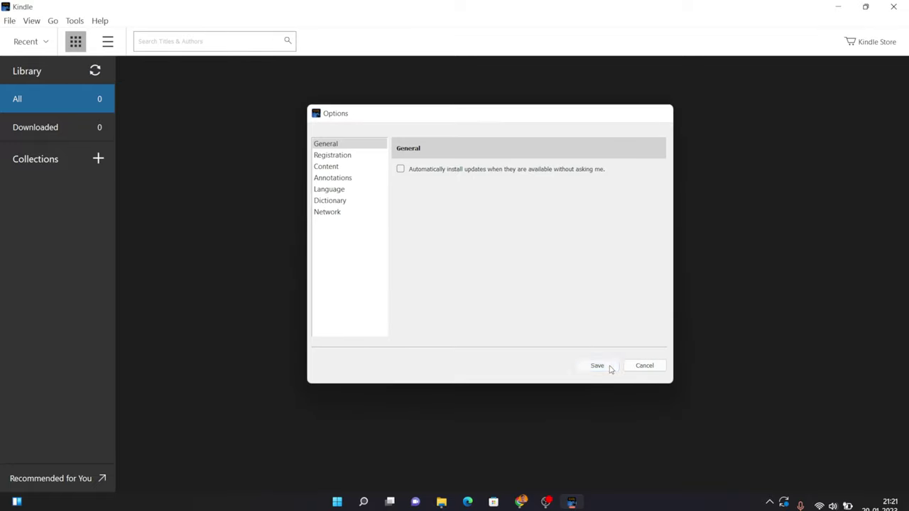
{"action": "left_click", "coordinate": [611, 367]}
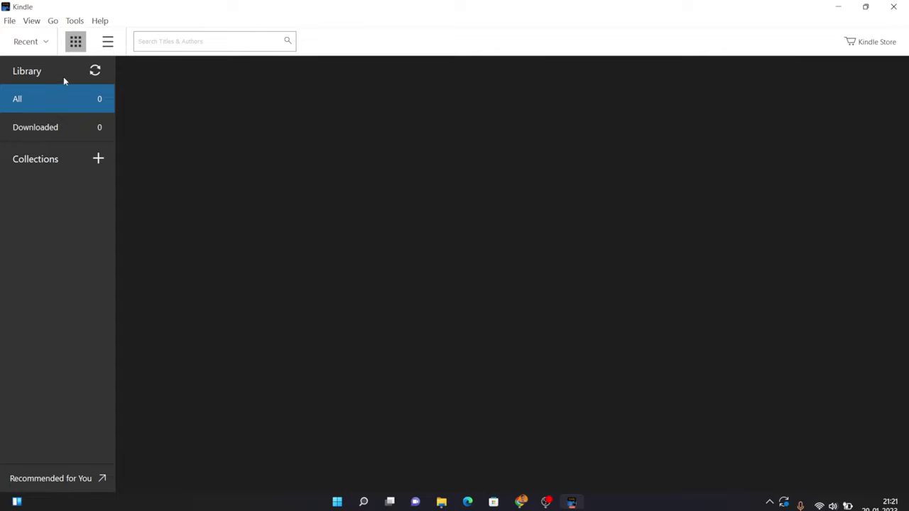
- Sync and register to load the 18-book library, then open the second 2019 FRM Part 1 Question Bank
{"action": "left_click", "coordinate": [85, 71]}
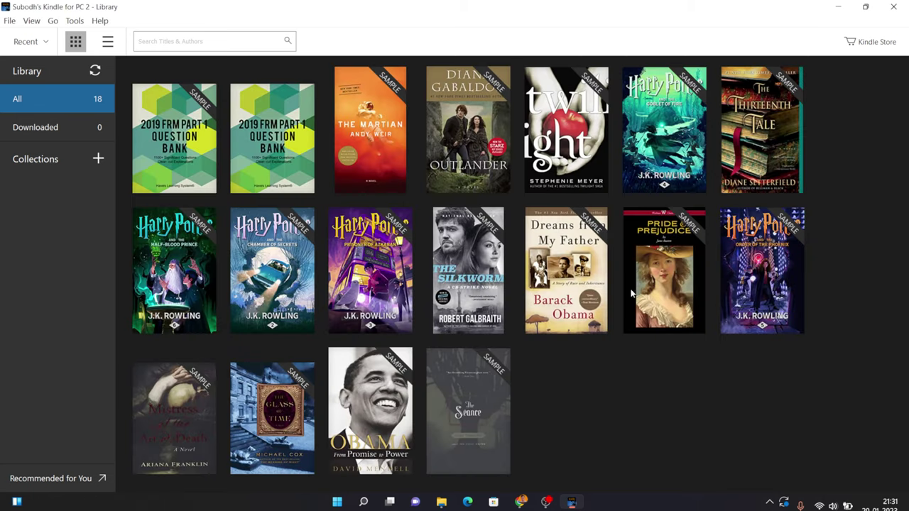
{"action": "left_click", "coordinate": [289, 136]}
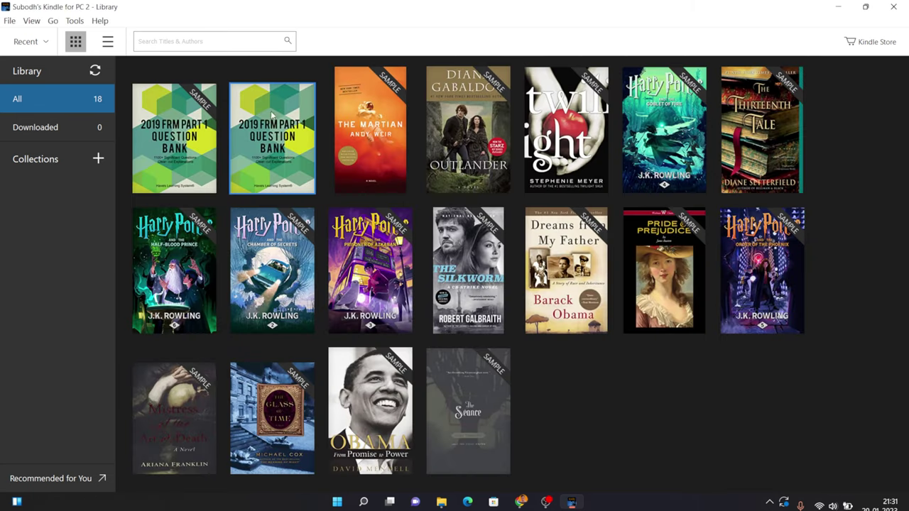
{"action": "double_click", "coordinate": [271, 143]}
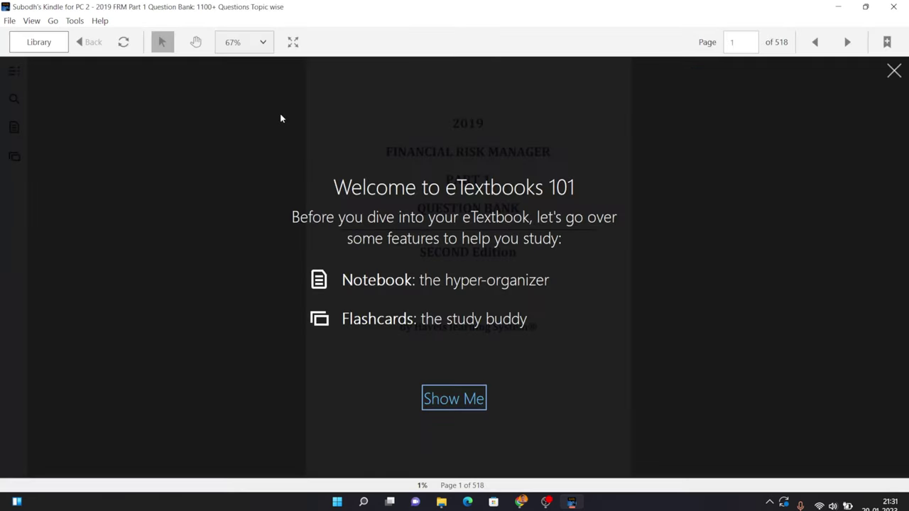
- Dismiss the eTextbooks 101 tour and scroll from the title page to page 2 and back
{"action": "left_click", "coordinate": [468, 401]}
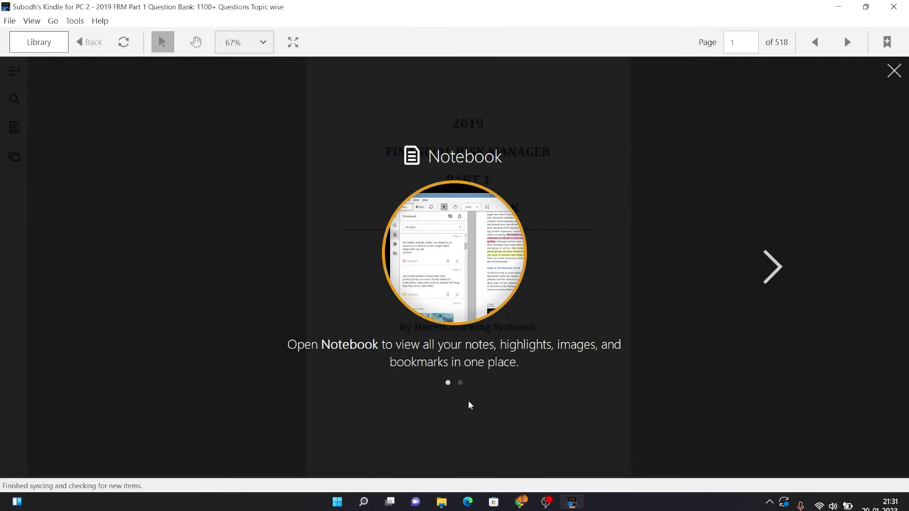
{"action": "left_click", "coordinate": [894, 72]}
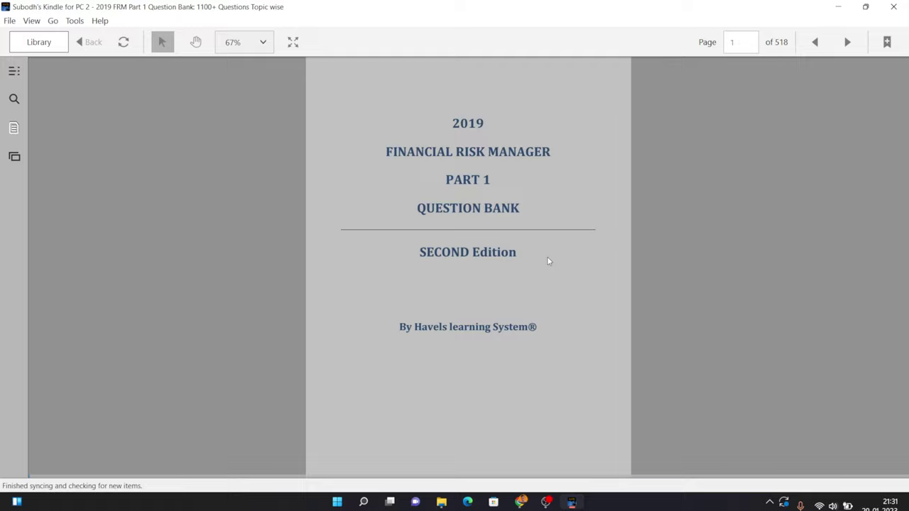
{"action": "scroll", "coordinate": [519, 317], "scroll_direction": "down", "scroll_amount": 1}
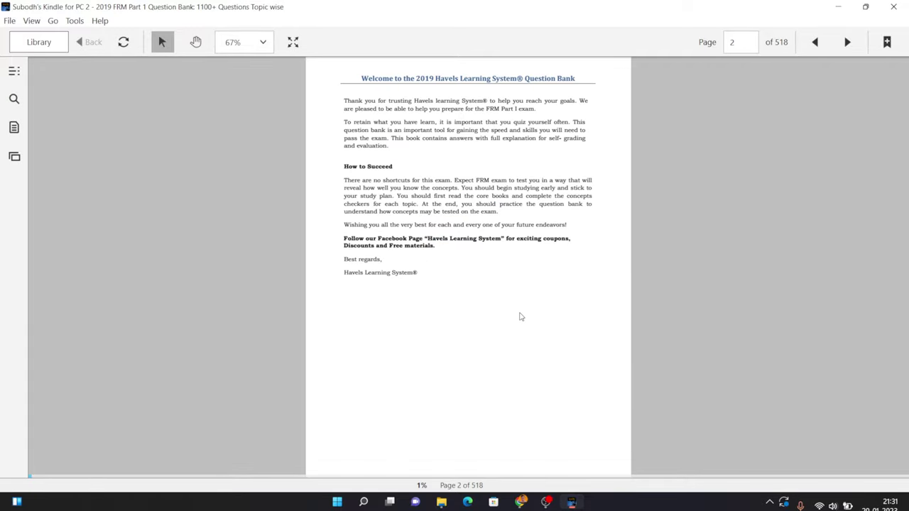
{"action": "scroll", "coordinate": [502, 305], "scroll_direction": "up", "scroll_amount": 1}
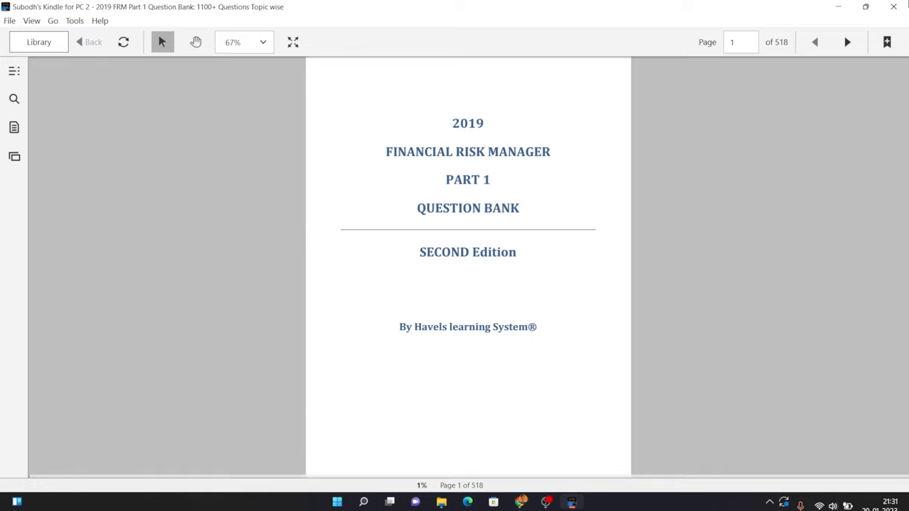
- Close the Kindle reader, switch to Online2PDF's AZW to PDF page, and launch File Explorer
{"action": "left_click", "coordinate": [893, 6]}
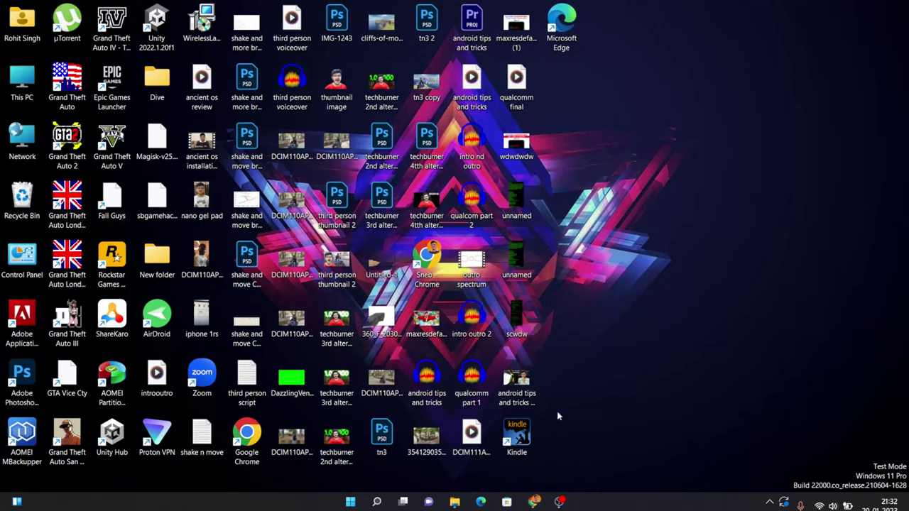
{"action": "key", "text": "alt+Tab"}
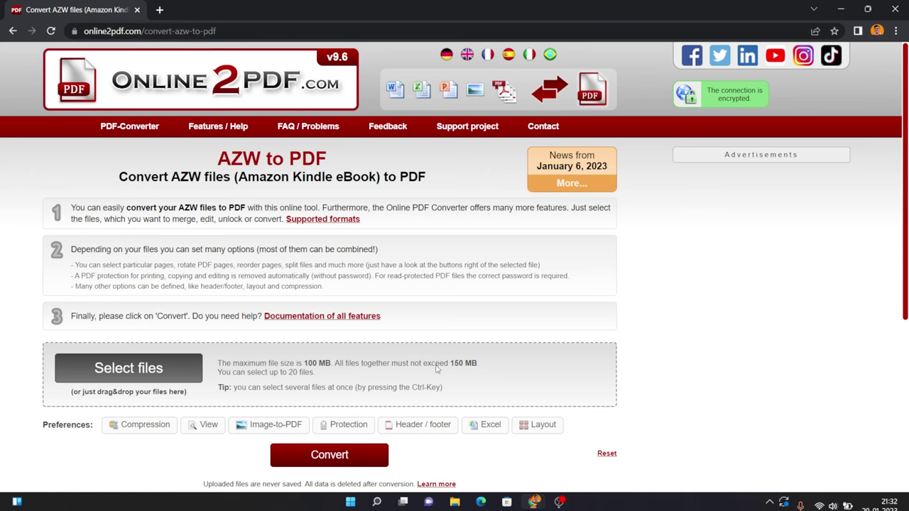
{"action": "left_click", "coordinate": [455, 501]}
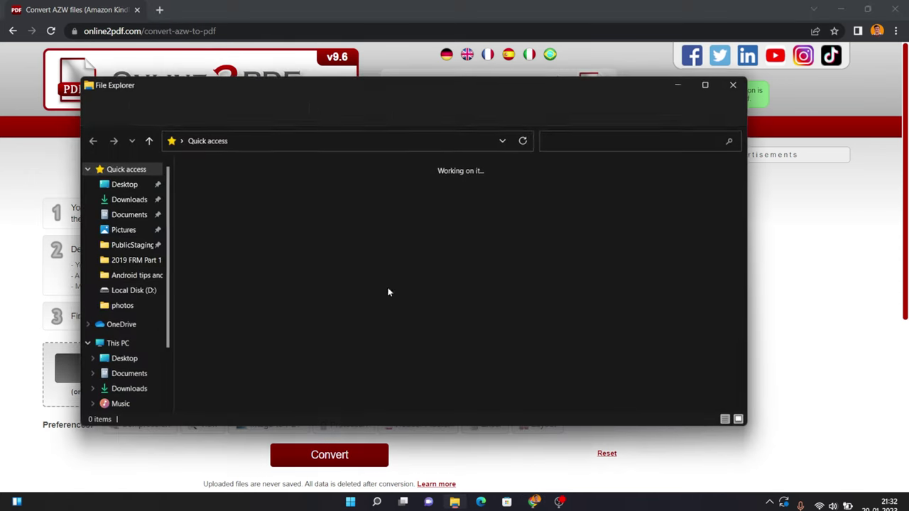
- Locate and select the B07QZNYH9Z_EBOK file in Documents\My Kindle Content
{"action": "left_click", "coordinate": [128, 214]}
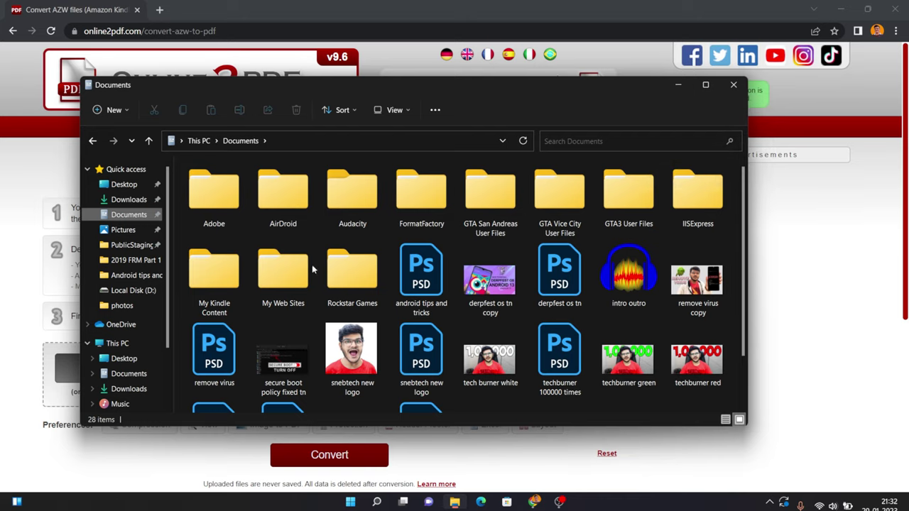
{"action": "double_click", "coordinate": [233, 277]}
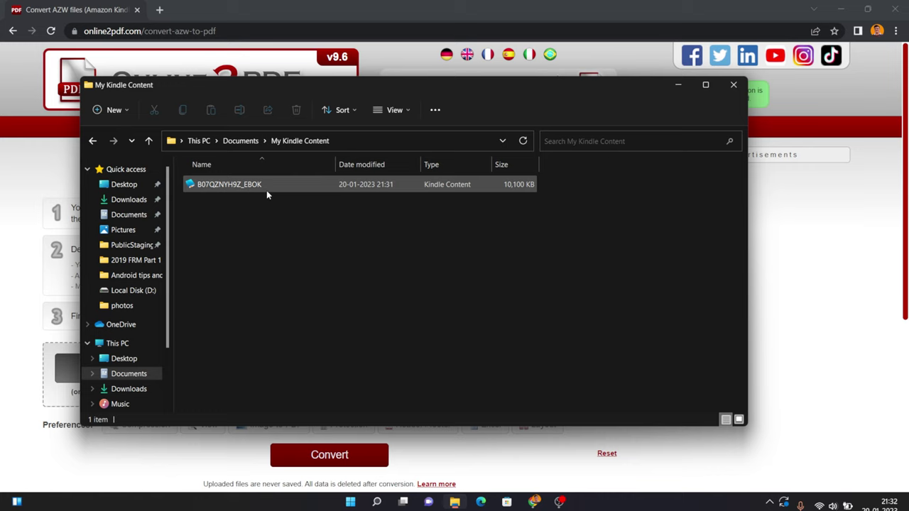
{"action": "left_click", "coordinate": [704, 86]}
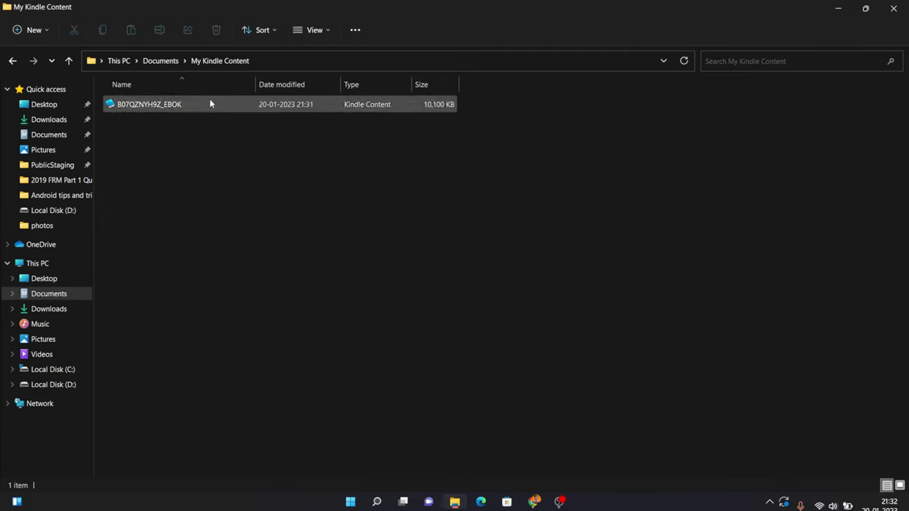
{"action": "left_click", "coordinate": [184, 106]}
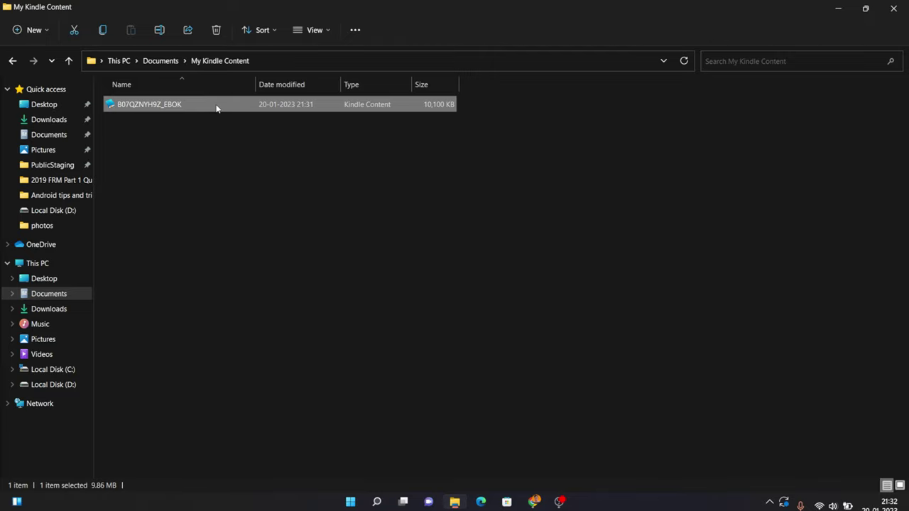
{"action": "mouse_move", "coordinate": [217, 107]}
{"action": "left_mouse_down"}
{"action": "mouse_move", "coordinate": [338, 280]}
{"action": "mouse_move", "coordinate": [319, 237]}
{"action": "left_mouse_up"}
- Upload B07QZNYH9Z_EBOK.azw4 from My Kindle Content as File 1 in Online2PDF
{"action": "mouse_move", "coordinate": [532, 505]}
{"action": "left_click", "coordinate": [572, 459]}
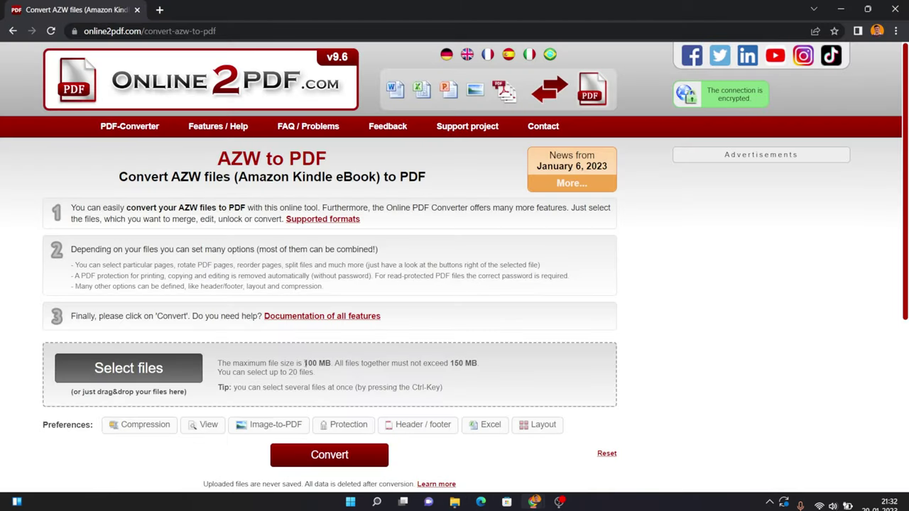
{"action": "left_click", "coordinate": [175, 383]}
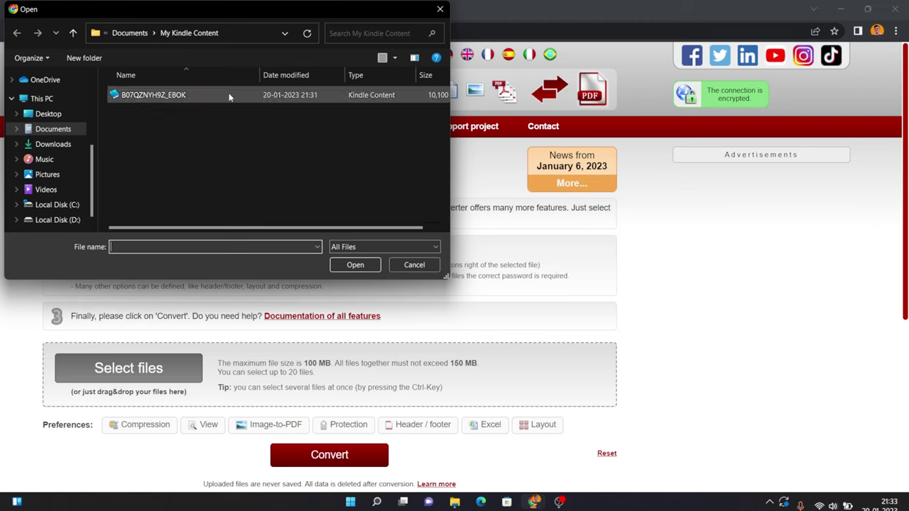
{"action": "left_click", "coordinate": [204, 96]}
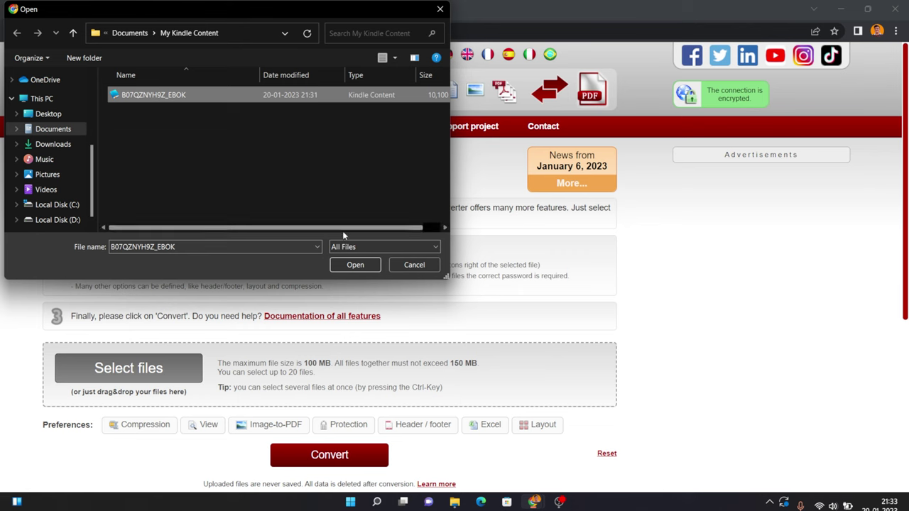
{"action": "left_click", "coordinate": [343, 267]}
{"action": "scroll", "coordinate": [170, 254], "scroll_direction": "down", "scroll_amount": 2}
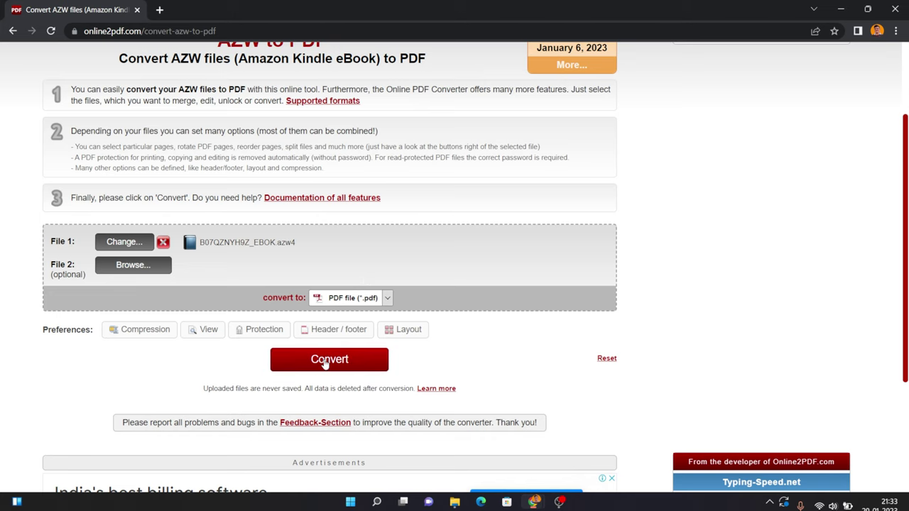
- Check the output format list and keep PDF file (*.pdf) selected
{"action": "left_click", "coordinate": [389, 299]}
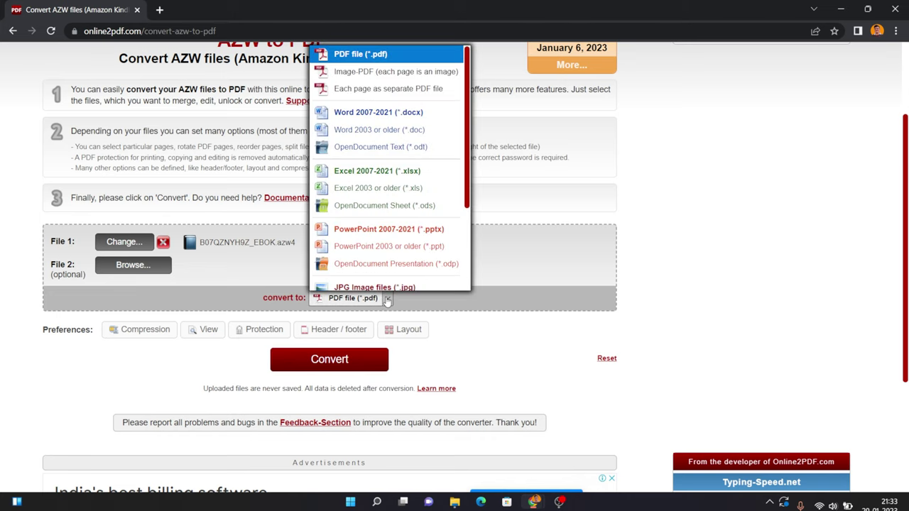
{"action": "scroll", "coordinate": [397, 121], "scroll_direction": "down", "scroll_amount": 3}
{"action": "scroll", "coordinate": [401, 107], "scroll_direction": "up", "scroll_amount": 3}
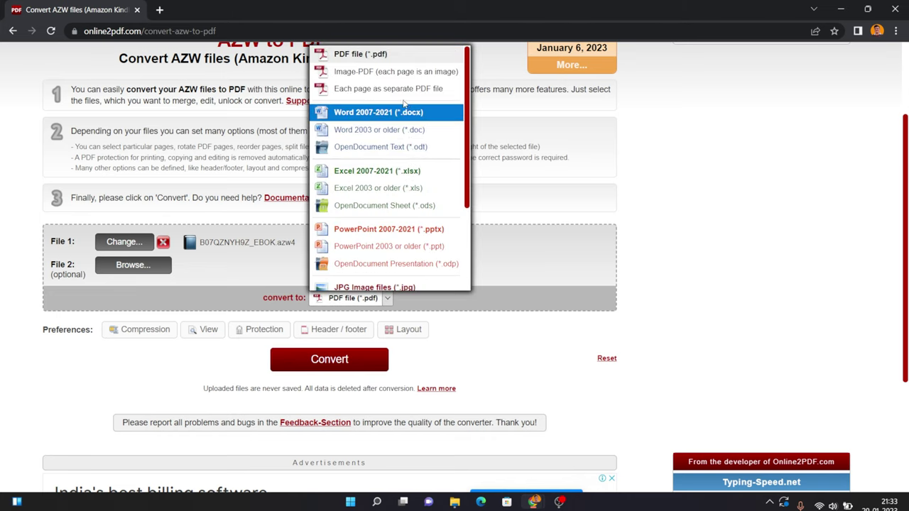
{"action": "scroll", "coordinate": [398, 142], "scroll_direction": "down", "scroll_amount": 3}
{"action": "left_click", "coordinate": [681, 286]}
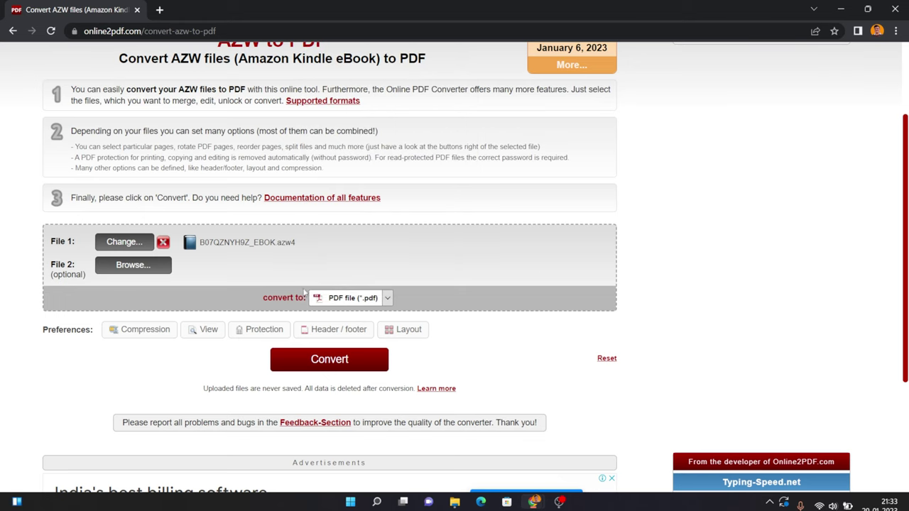
- Convert the ebook and open the downloaded B07QZNYH9Z_EBOK (1).pdf, 518 pages, in Chrome
{"action": "left_click", "coordinate": [361, 363]}
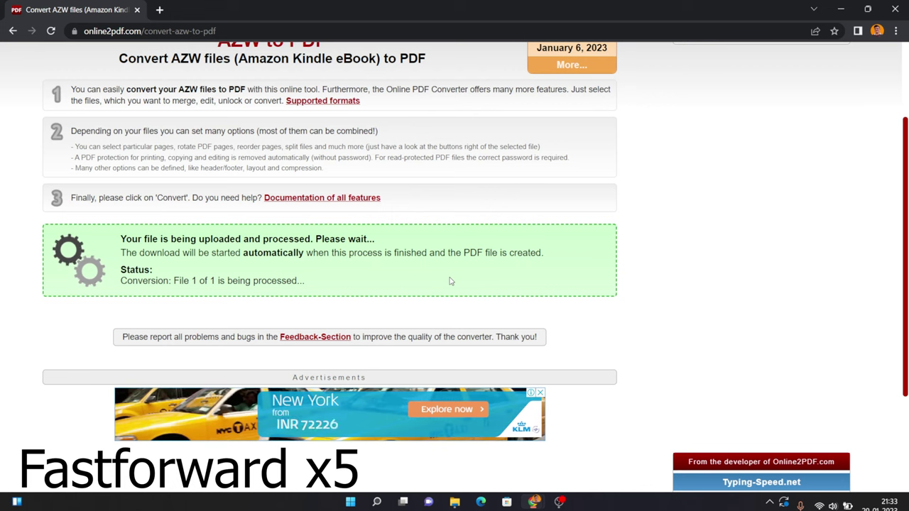
{"action": "scroll", "coordinate": [366, 375], "scroll_direction": "down", "scroll_amount": 2}
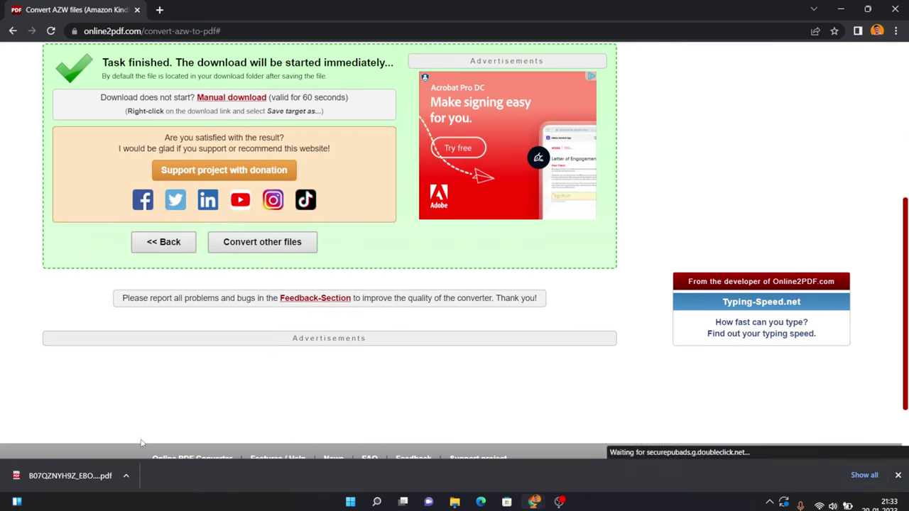
{"action": "left_click", "coordinate": [77, 485]}
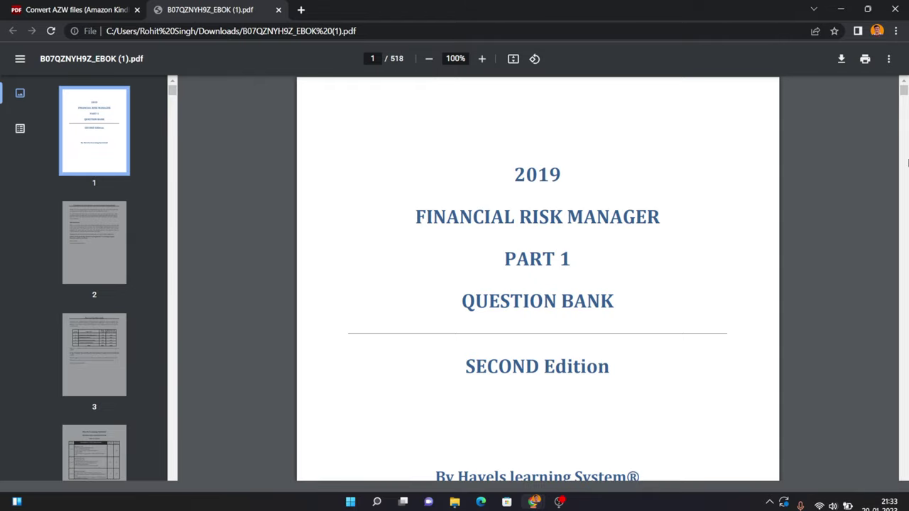
{"action": "mouse_move", "coordinate": [904, 93]}
{"action": "left_mouse_down"}
{"action": "mouse_move", "coordinate": [902, 490]}
{"action": "mouse_move", "coordinate": [729, 255]}
{"action": "left_mouse_up"}
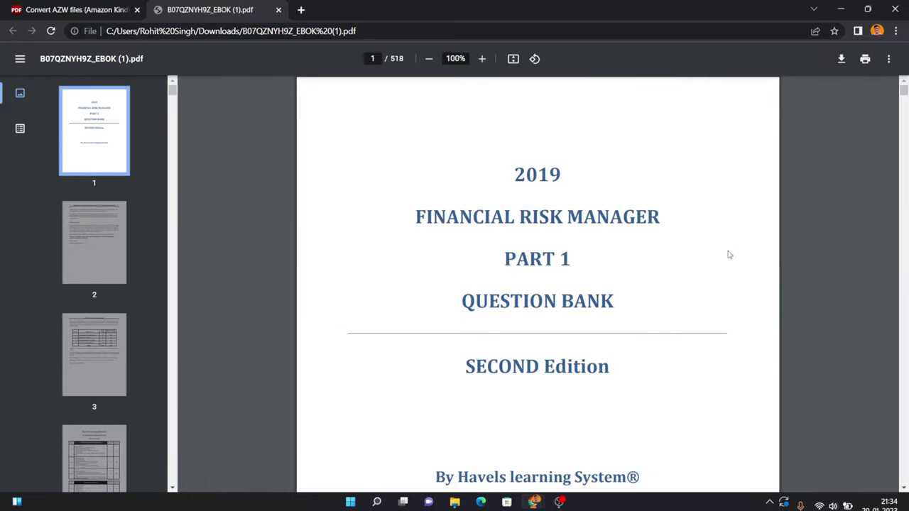